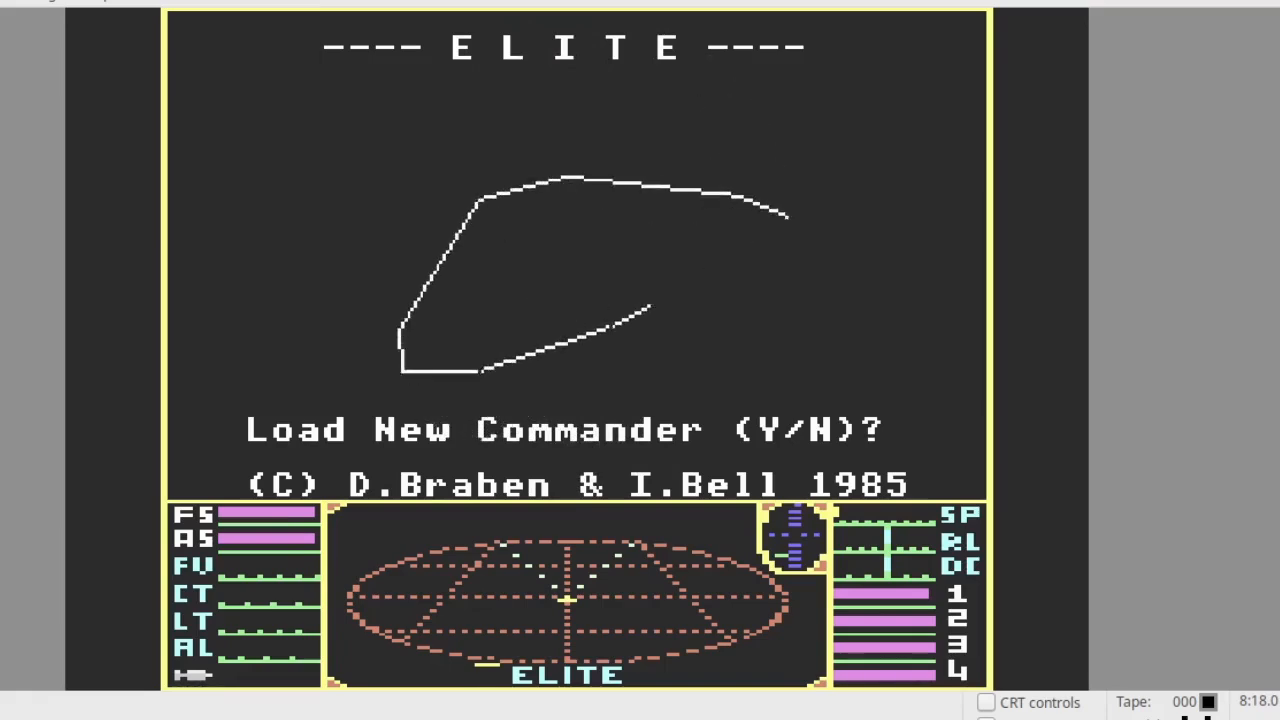
Start as the default commander without loading a save and view Lave's planetary data.
key("n")
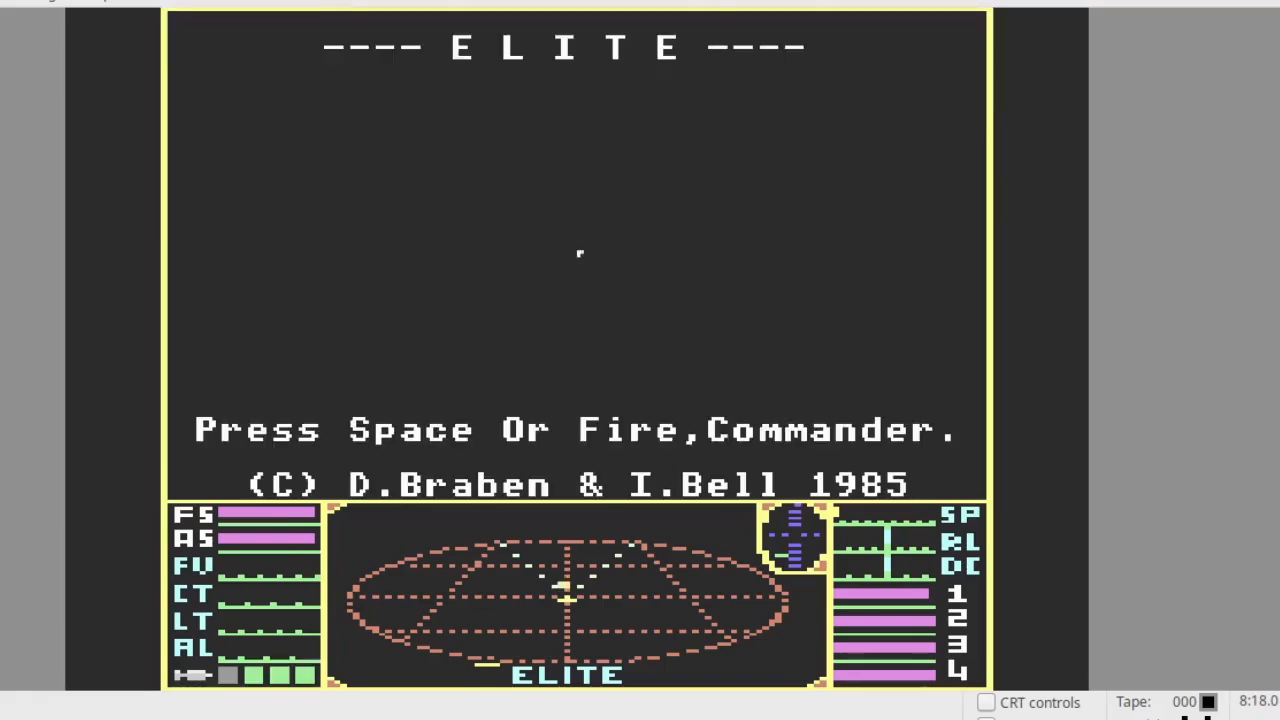
key("space")
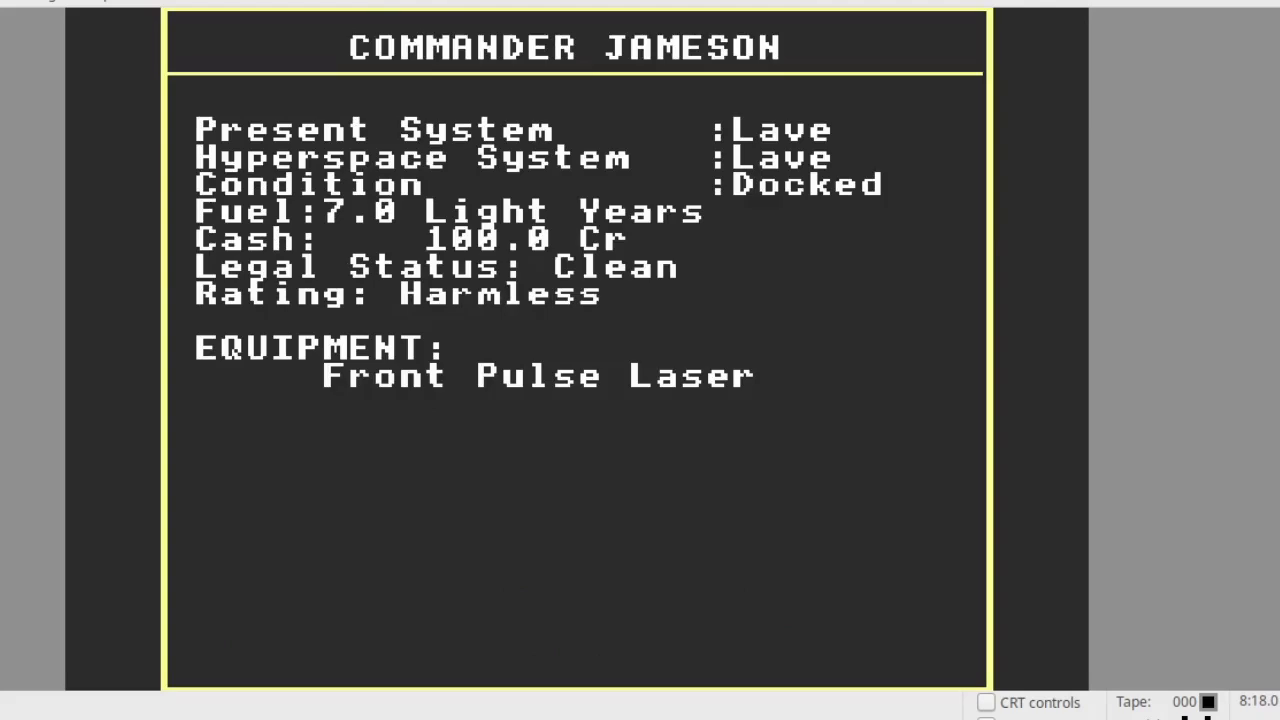
key("F7")
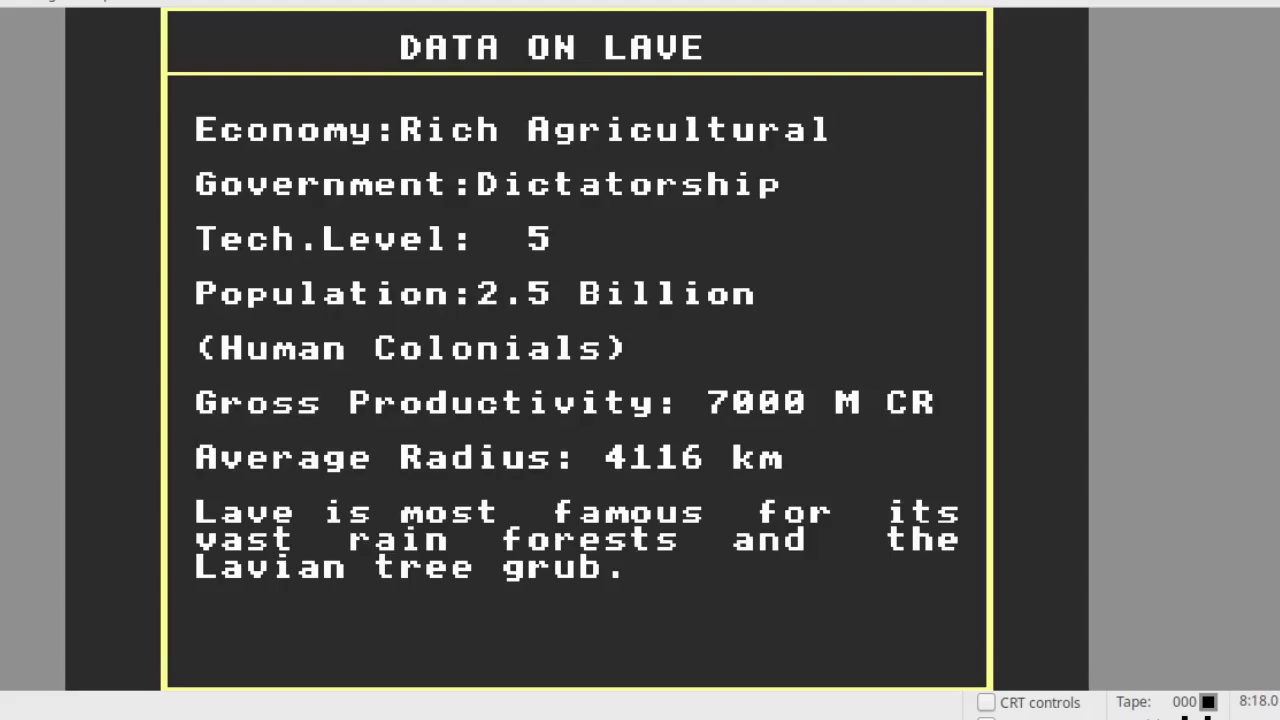
Buy 16t of Food and 4t of Textiles at Lave's market, skipping all other goods.
key("F8")
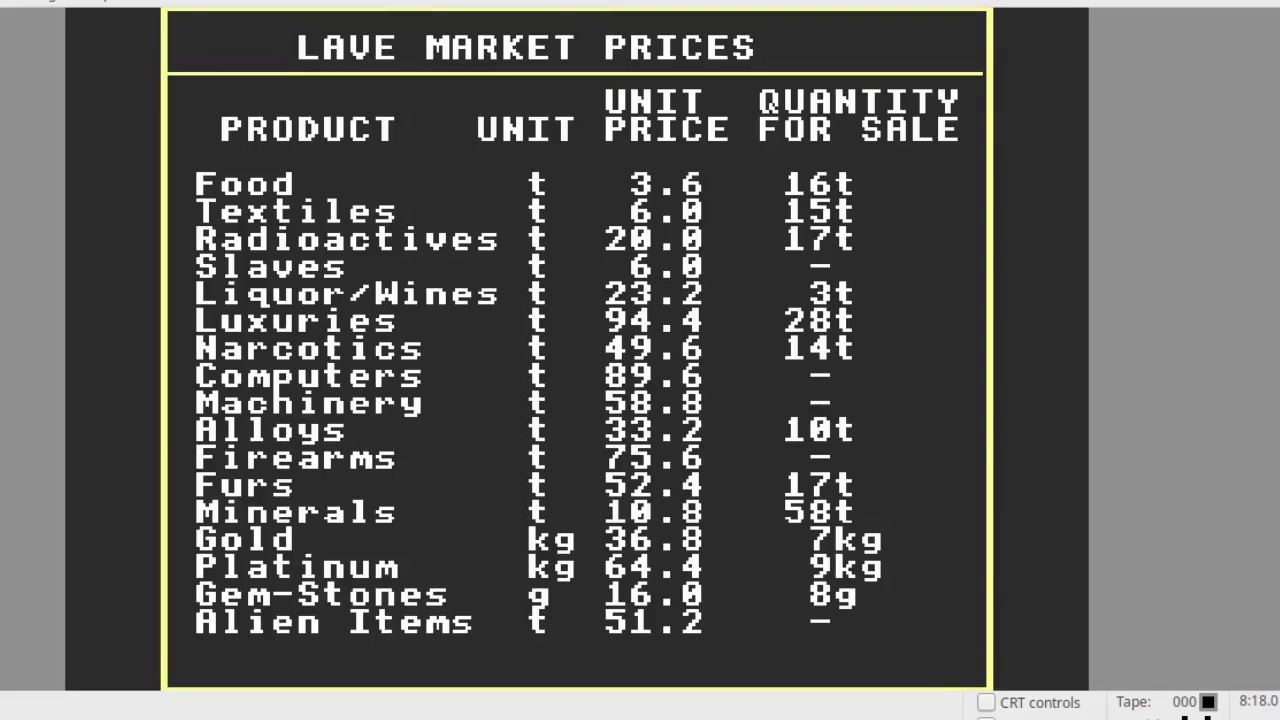
key("F2")
type("16")
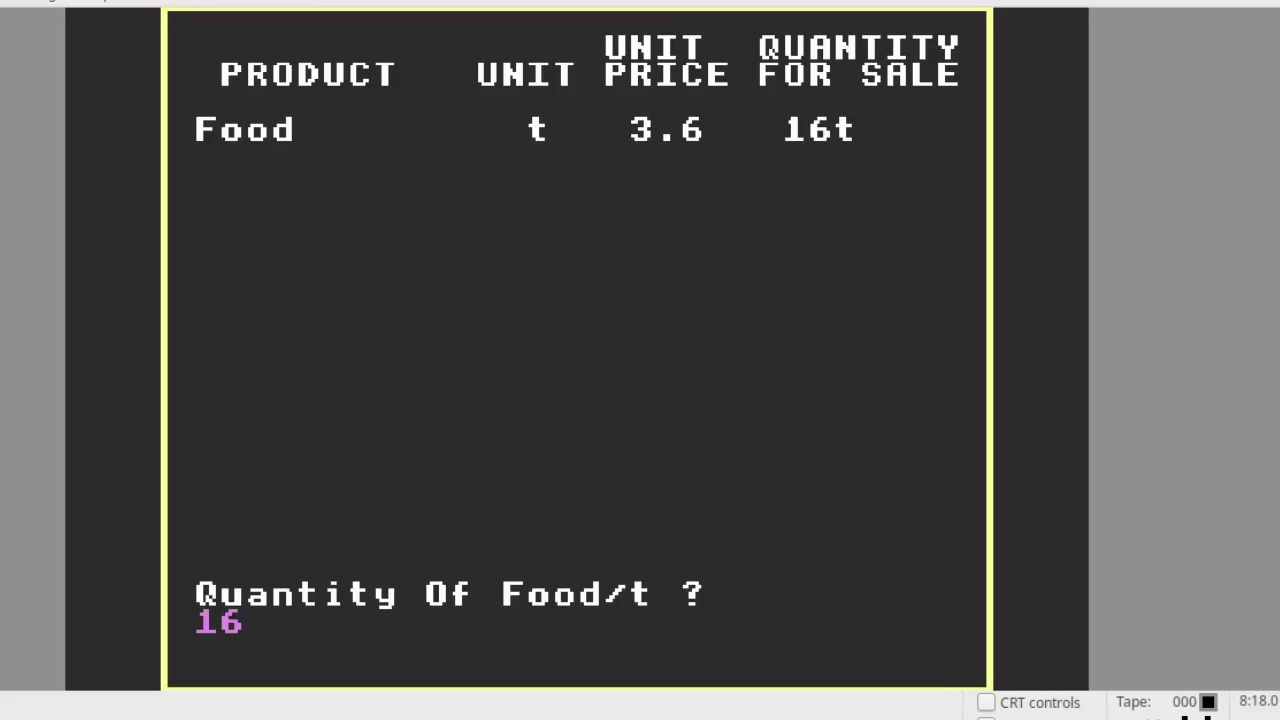
type("4")
key("Return")
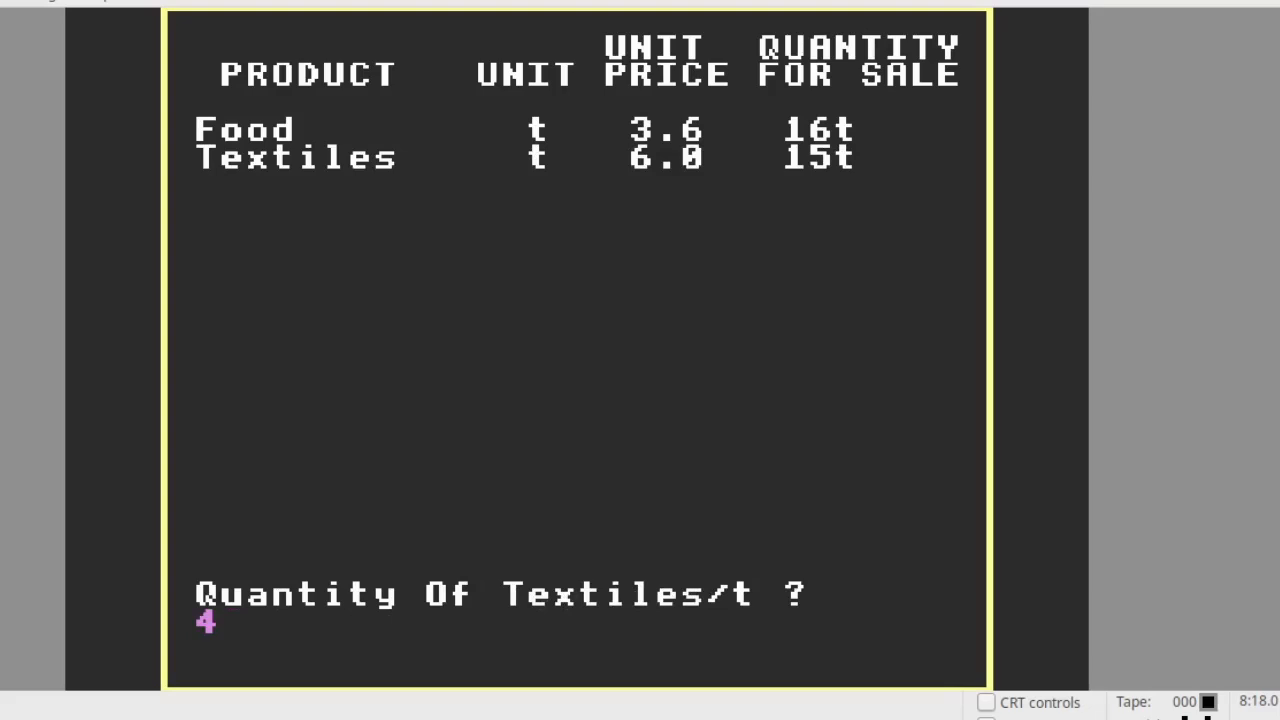
key("Return")
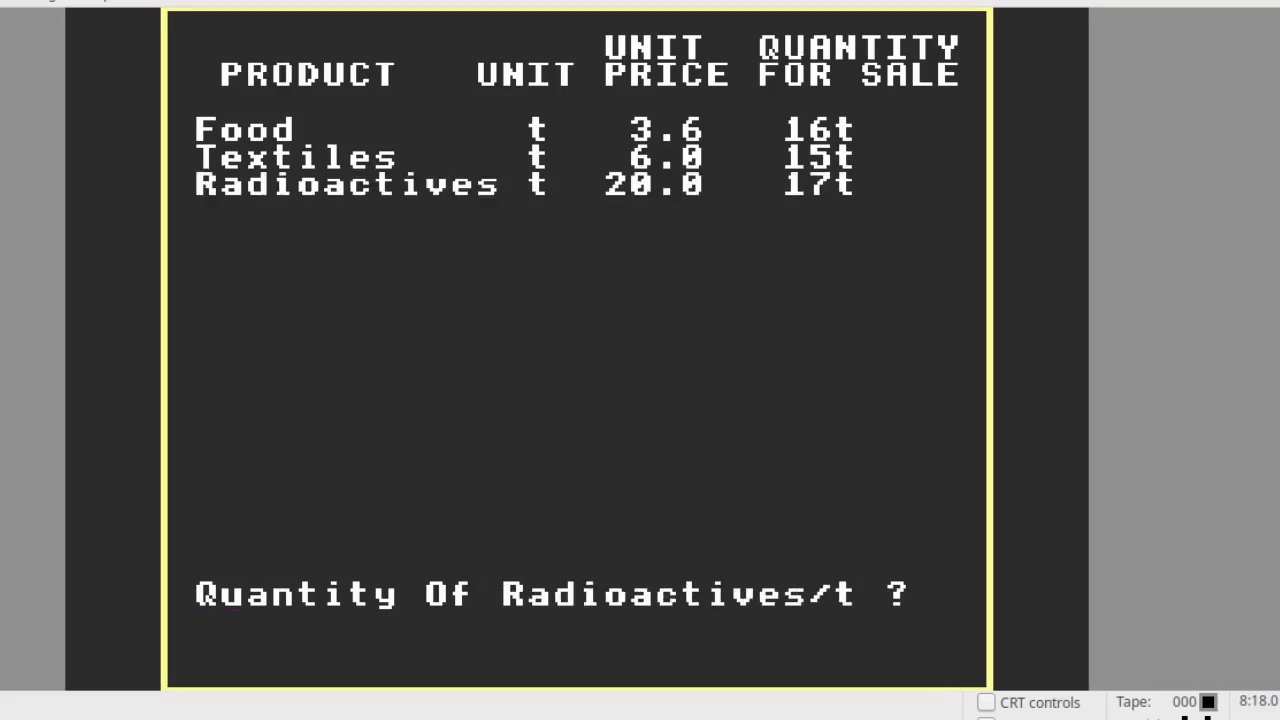
key("Return")
key("Return")
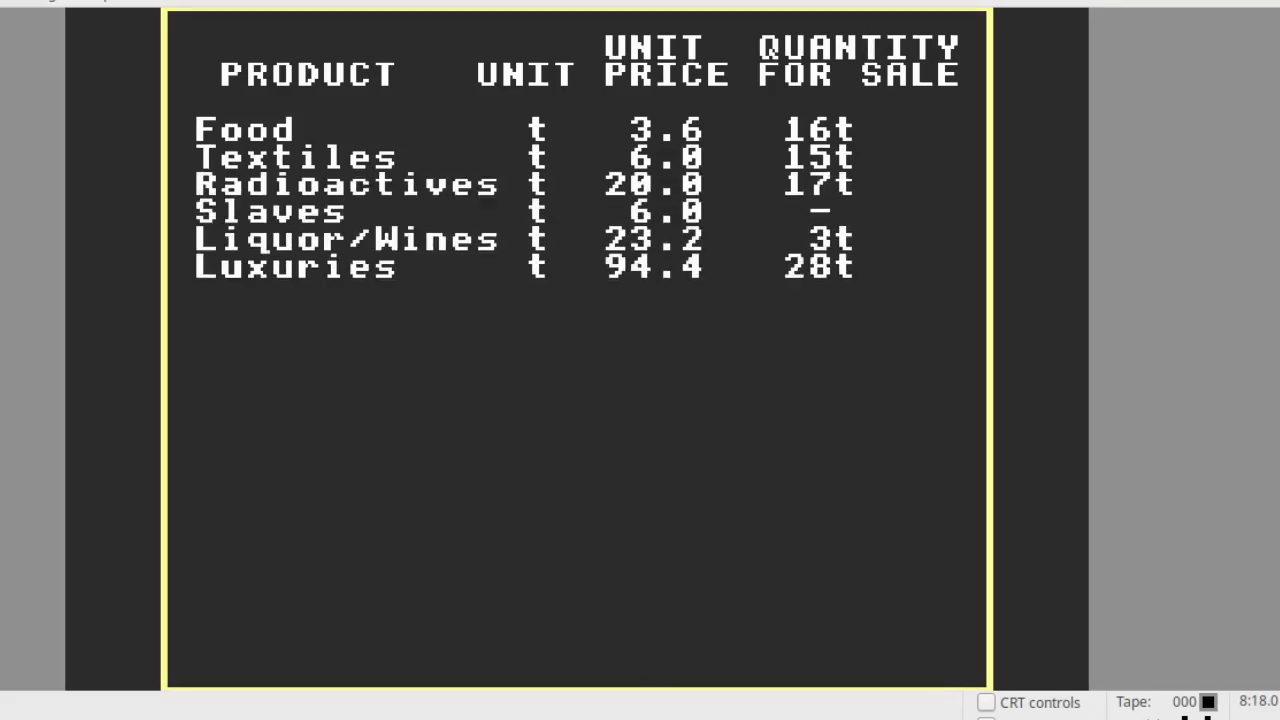
key("Return")
key("Return")
key("Return")
key("Return")
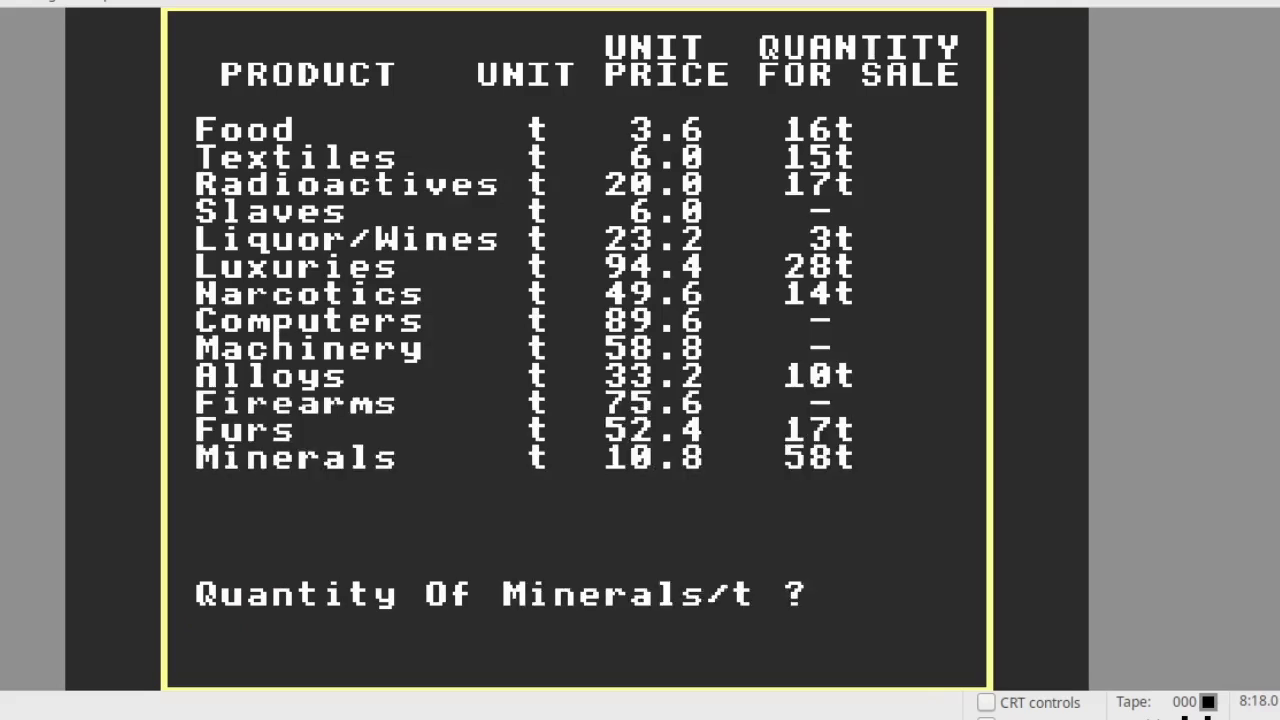
key("Return")
key("Return")
key("Return")
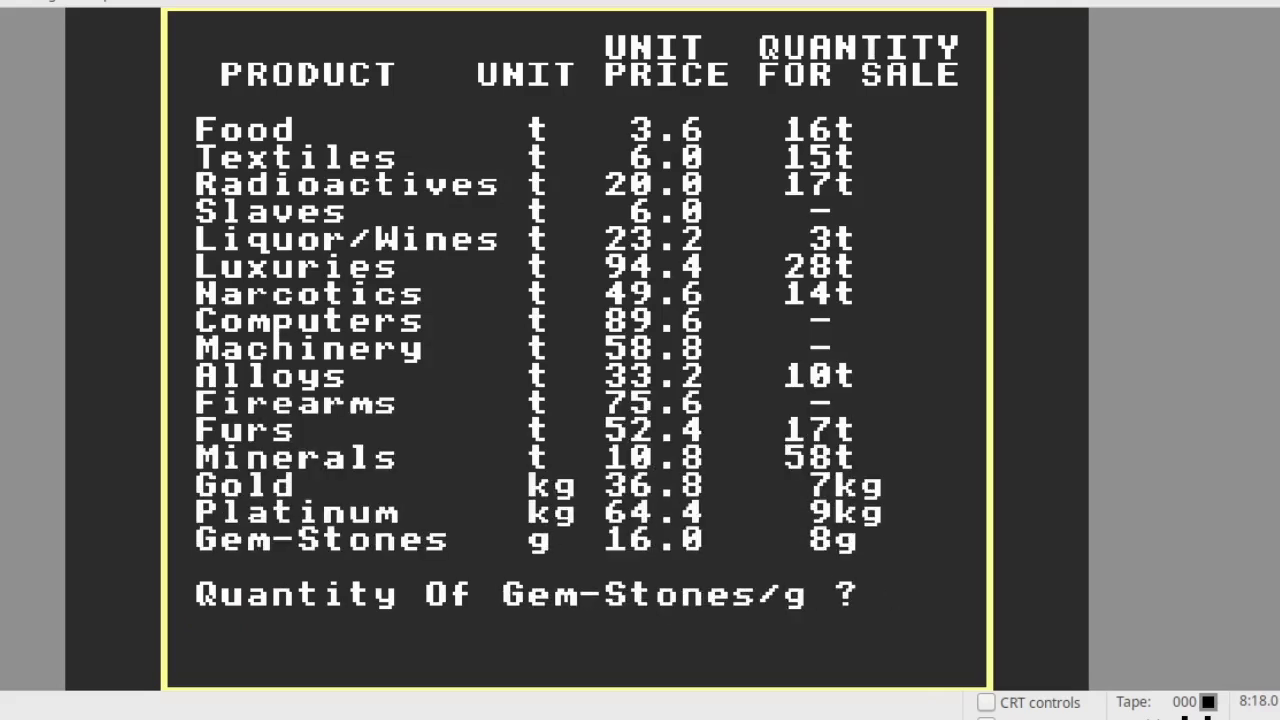
key("Return")
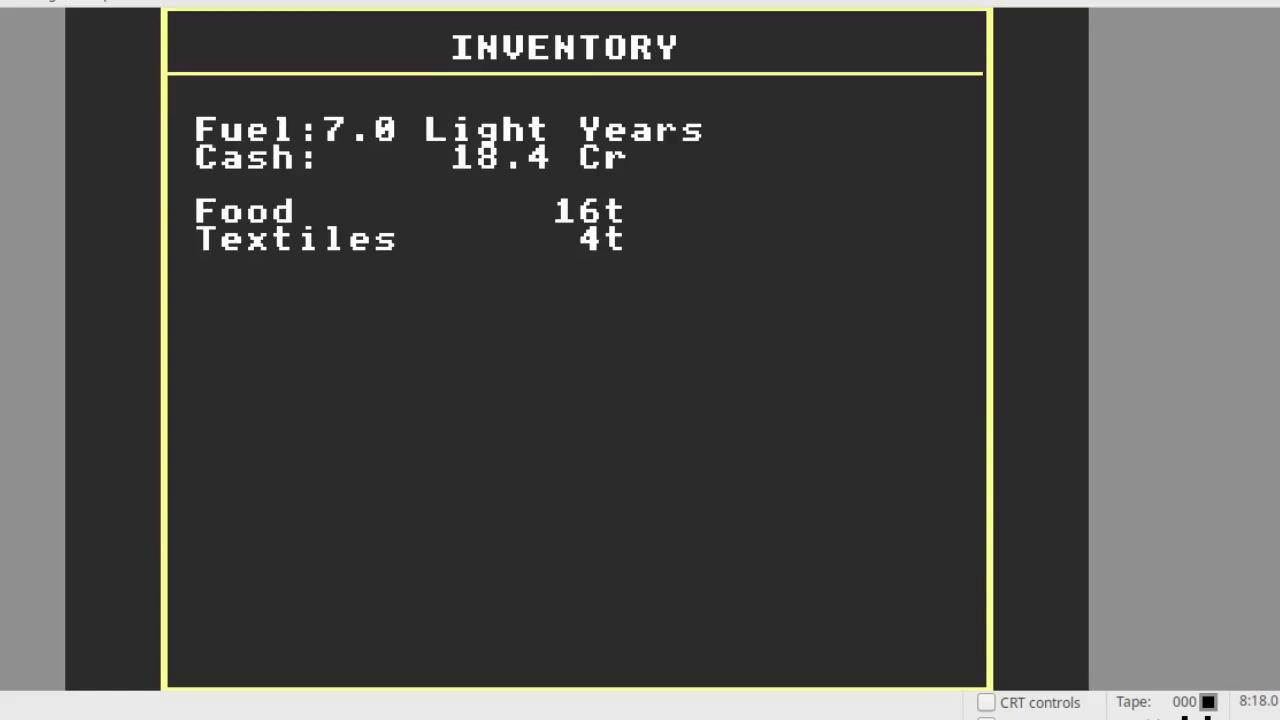
Target Leesti on the short range chart and view its system data.
key("6")
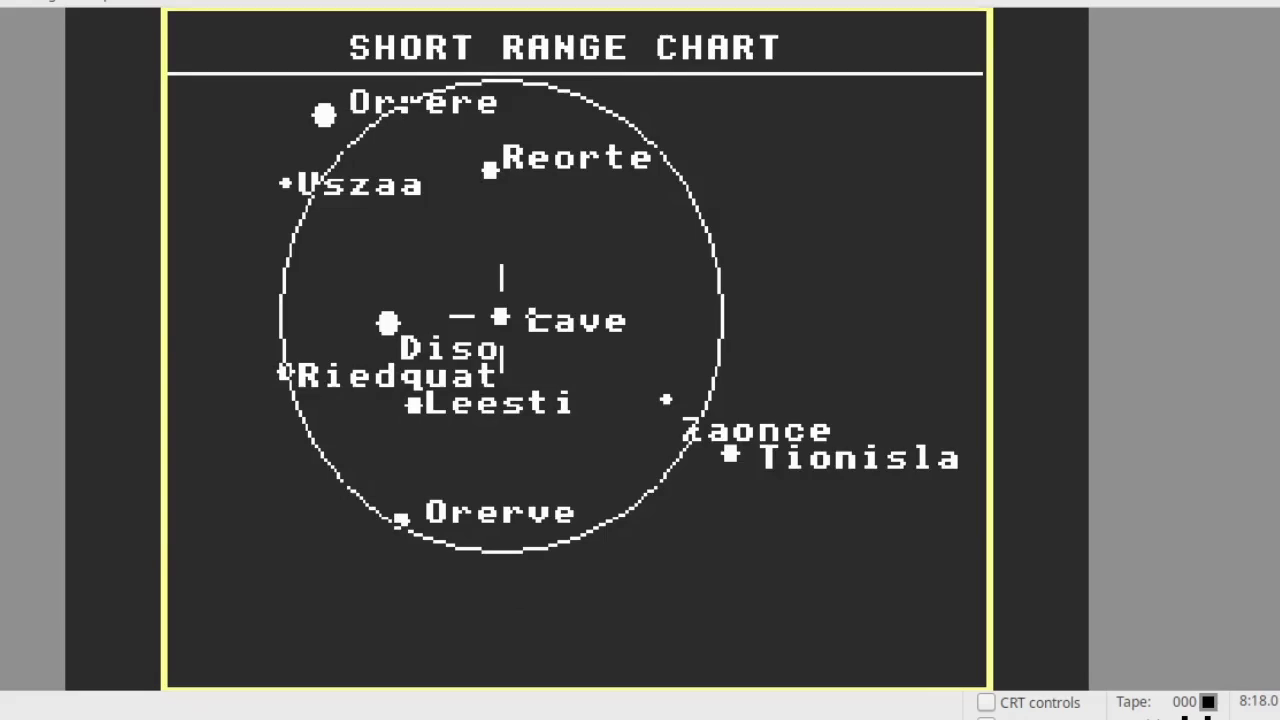
key("Down")
key("Down")
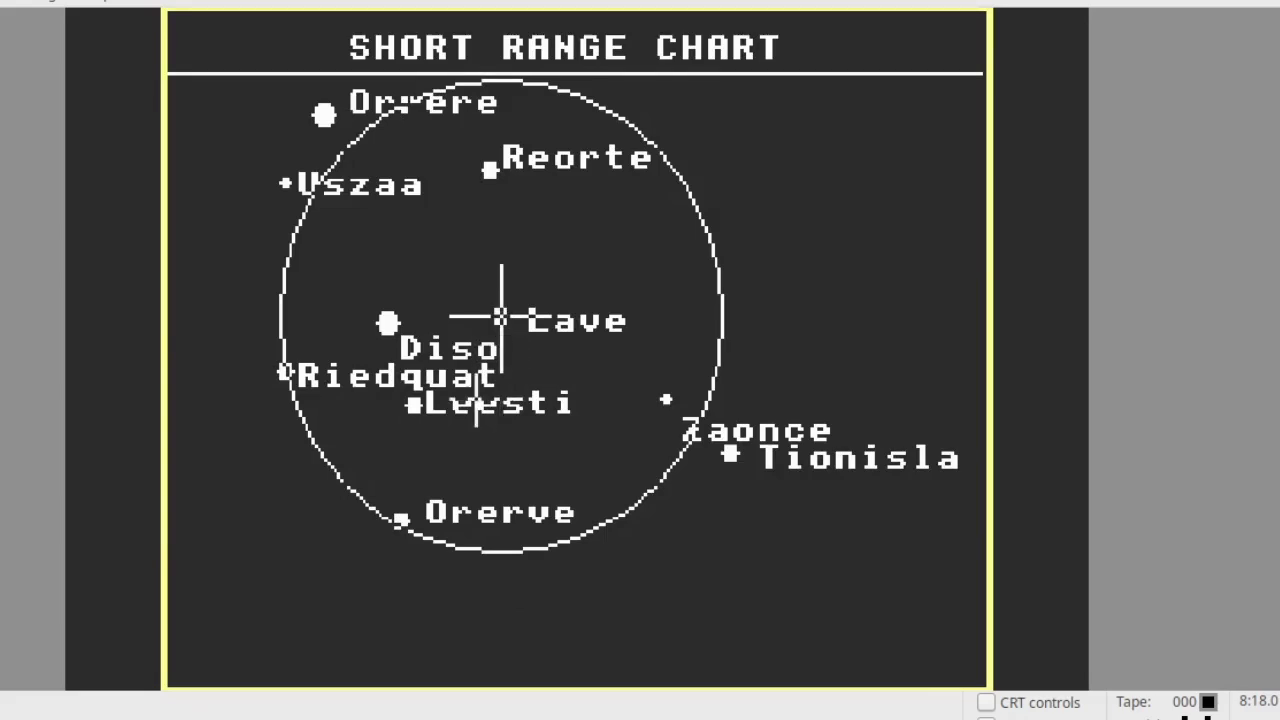
key("Left")
key("Left")
key("Right")
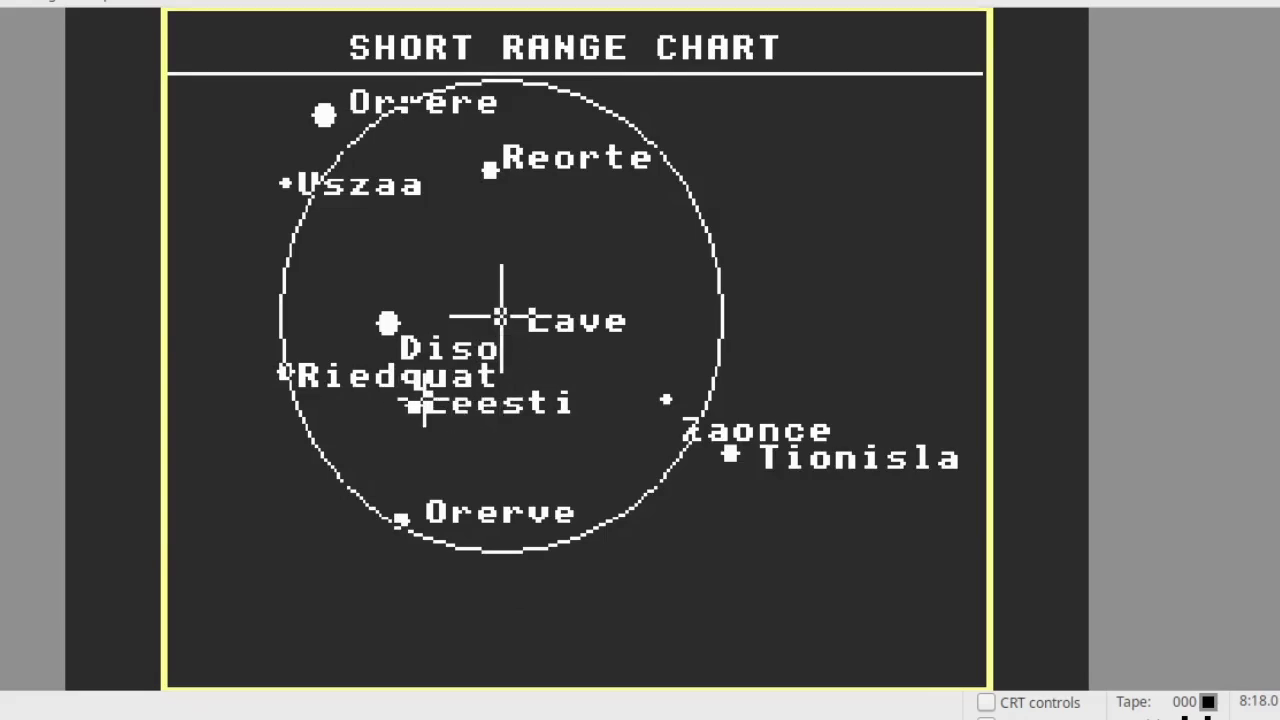
key("Left")
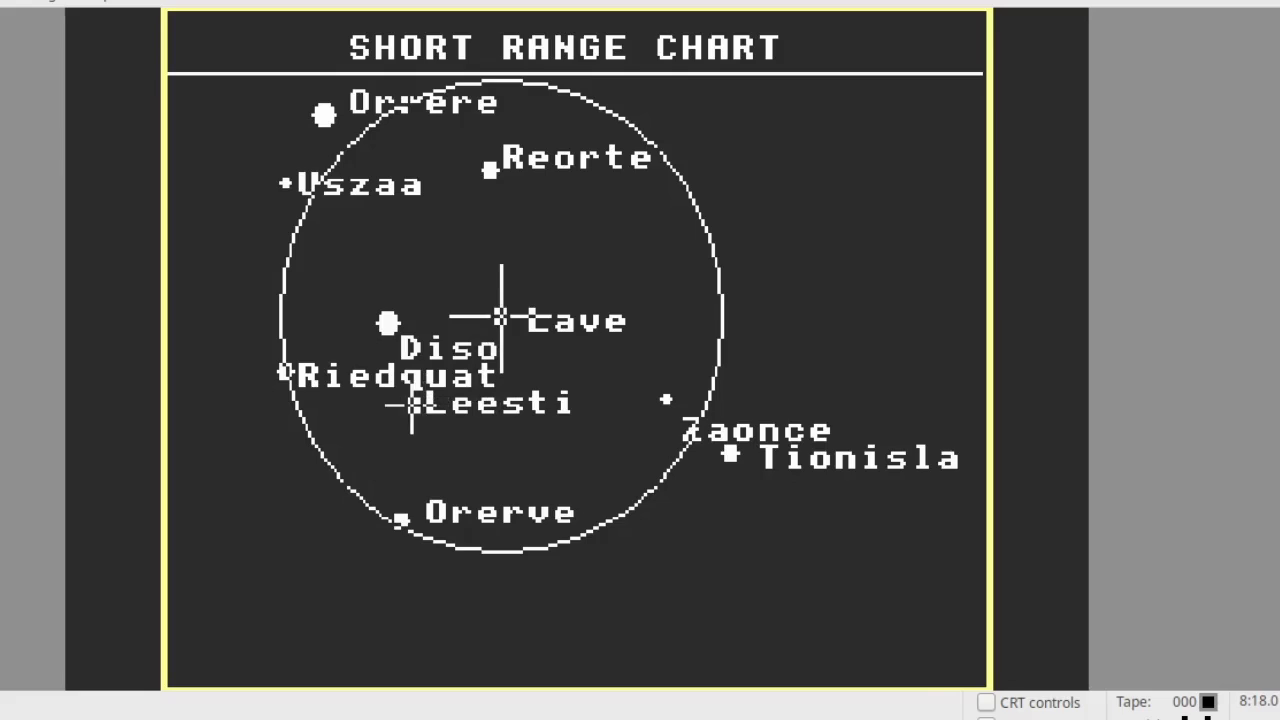
key("6")
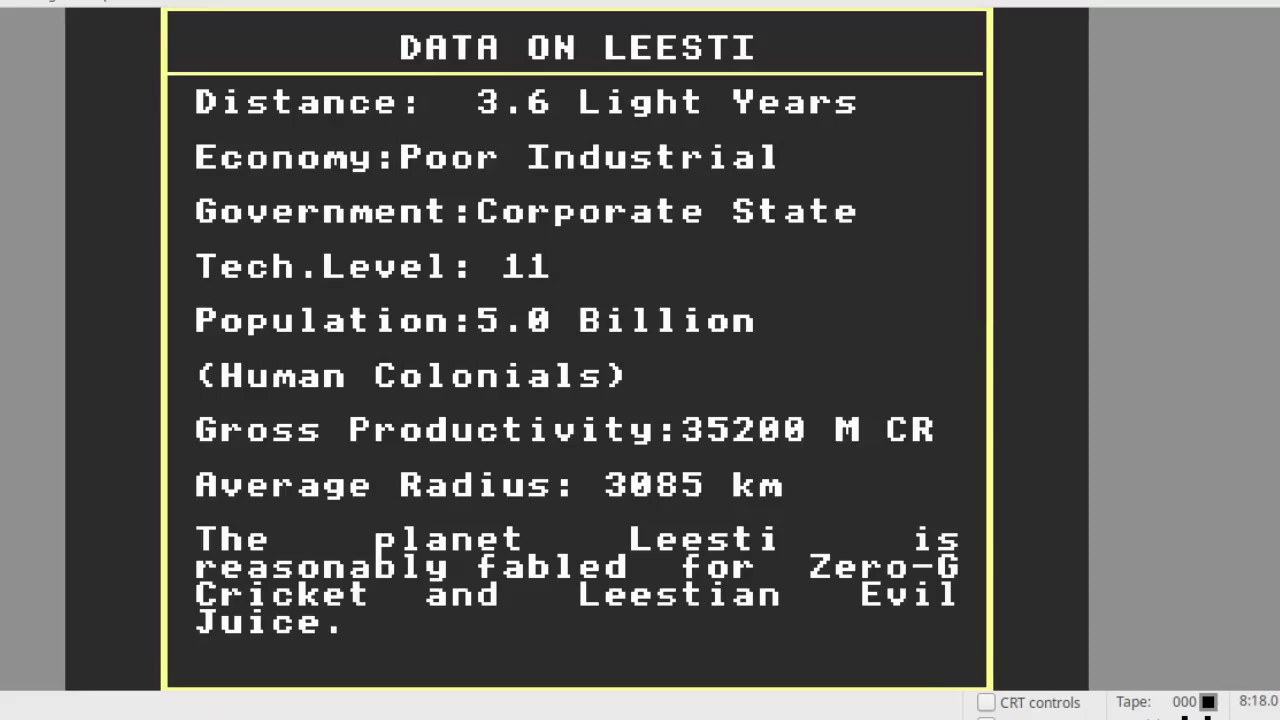
key("6")
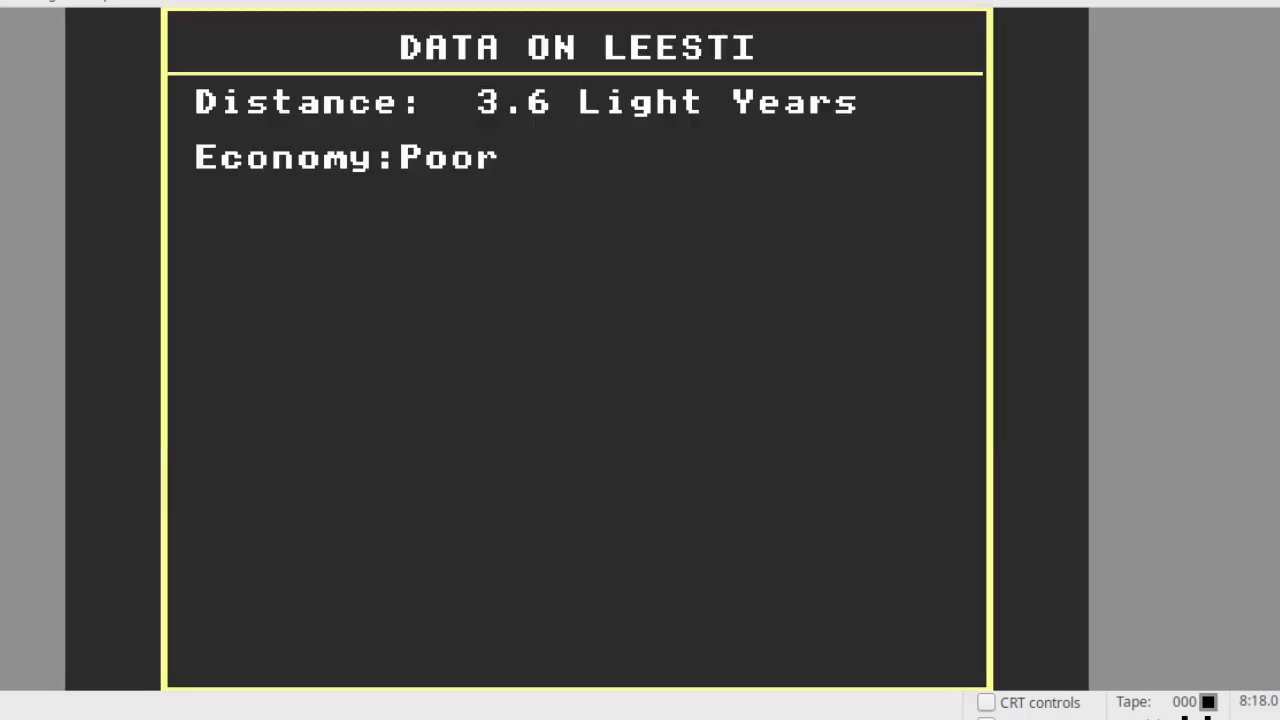
Review the short range and galactic charts, then launch into the forward flight view.
key("5")
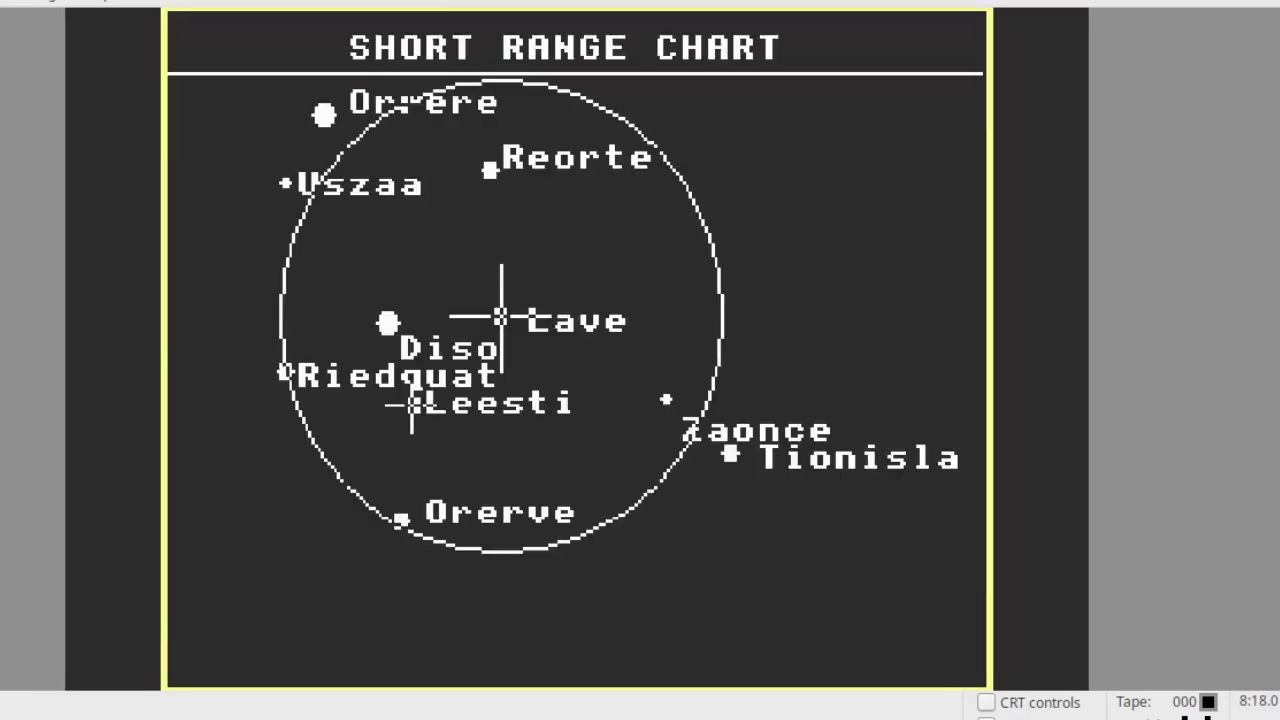
key("4")
key("h")
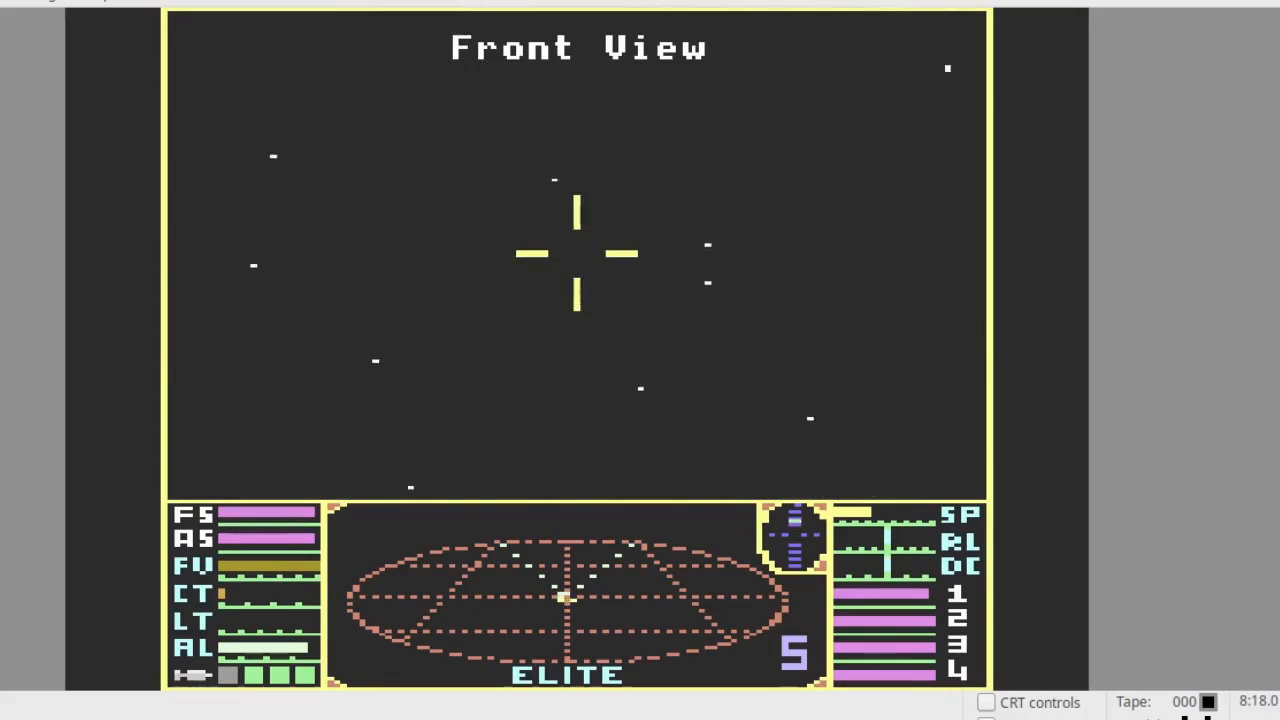
Accelerate to full speed and start the hyperspace countdown to Leesti.
key("space")
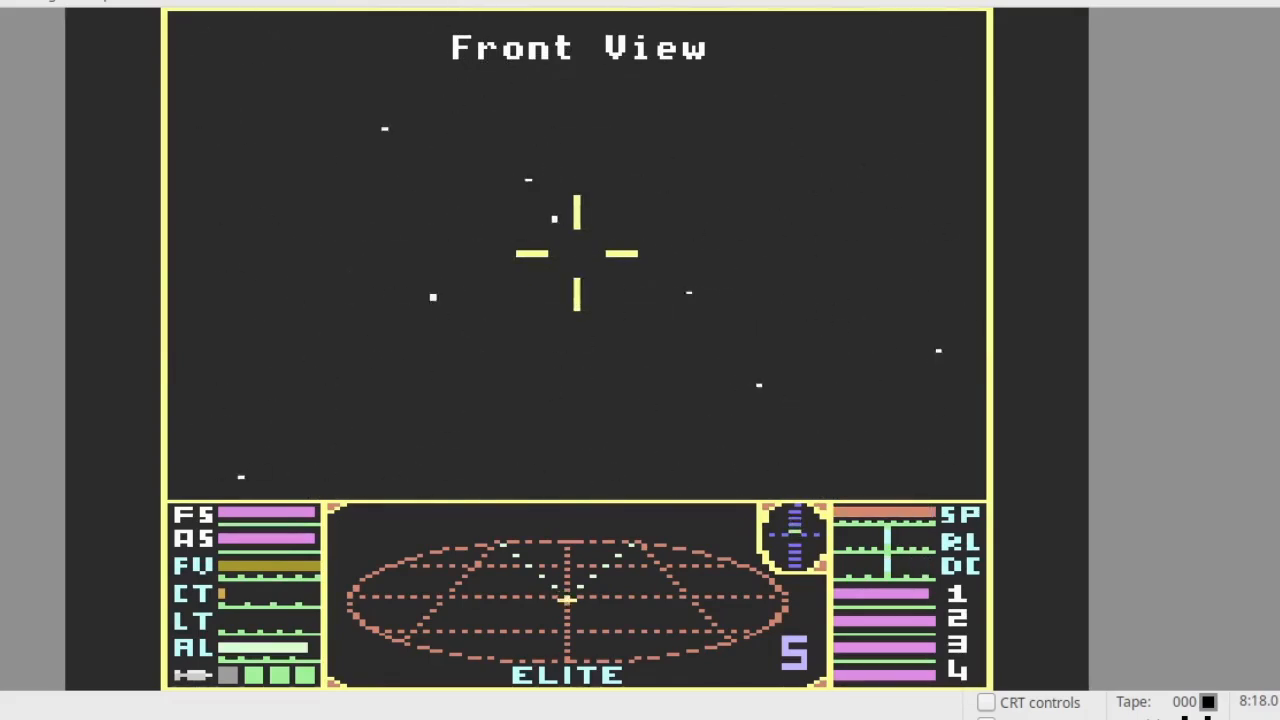
key("h")
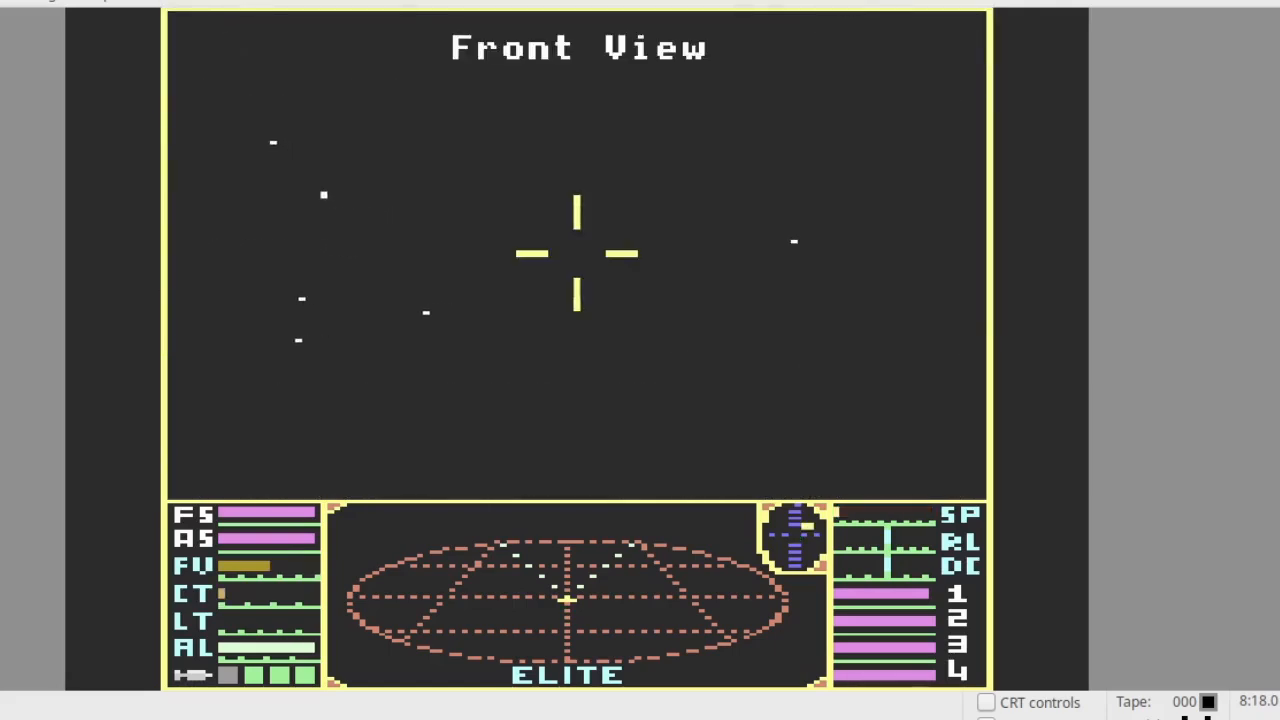
Roll and pitch the ship to centre the planet in the forward view.
key("space")
key("space")
key("space")
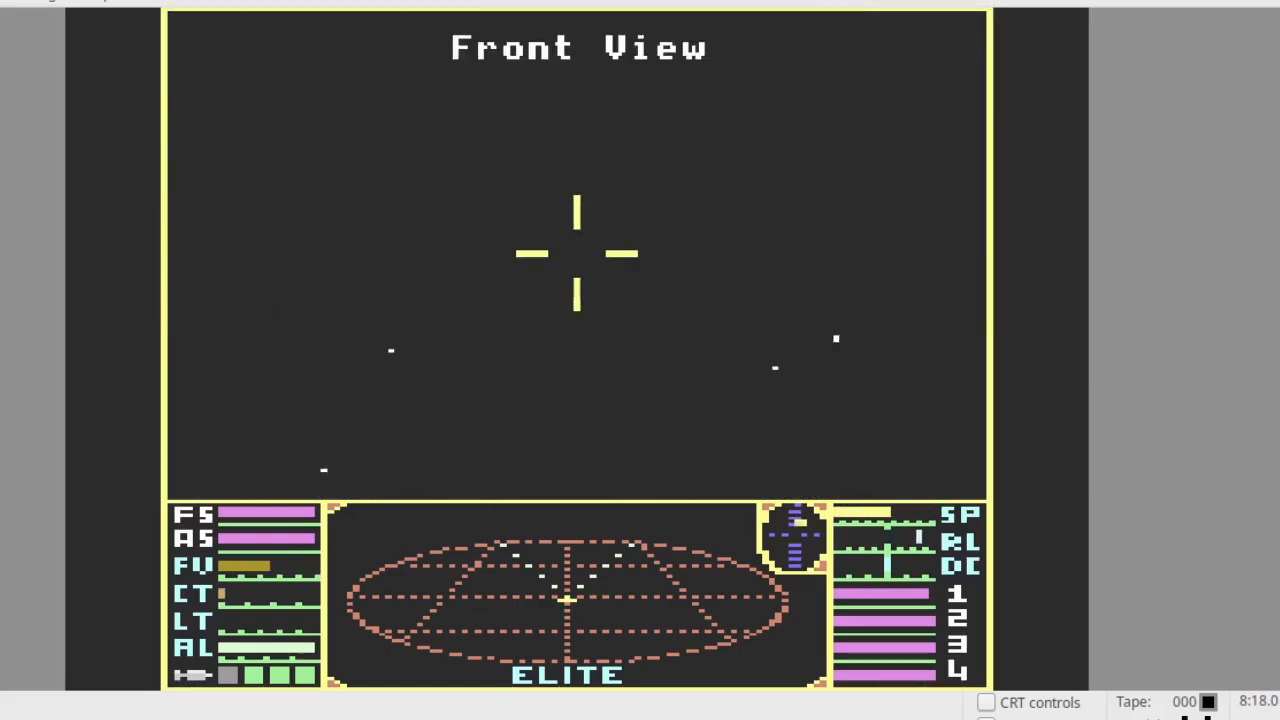
key("comma")
key("comma")
key("comma")
key("comma")
key("space")
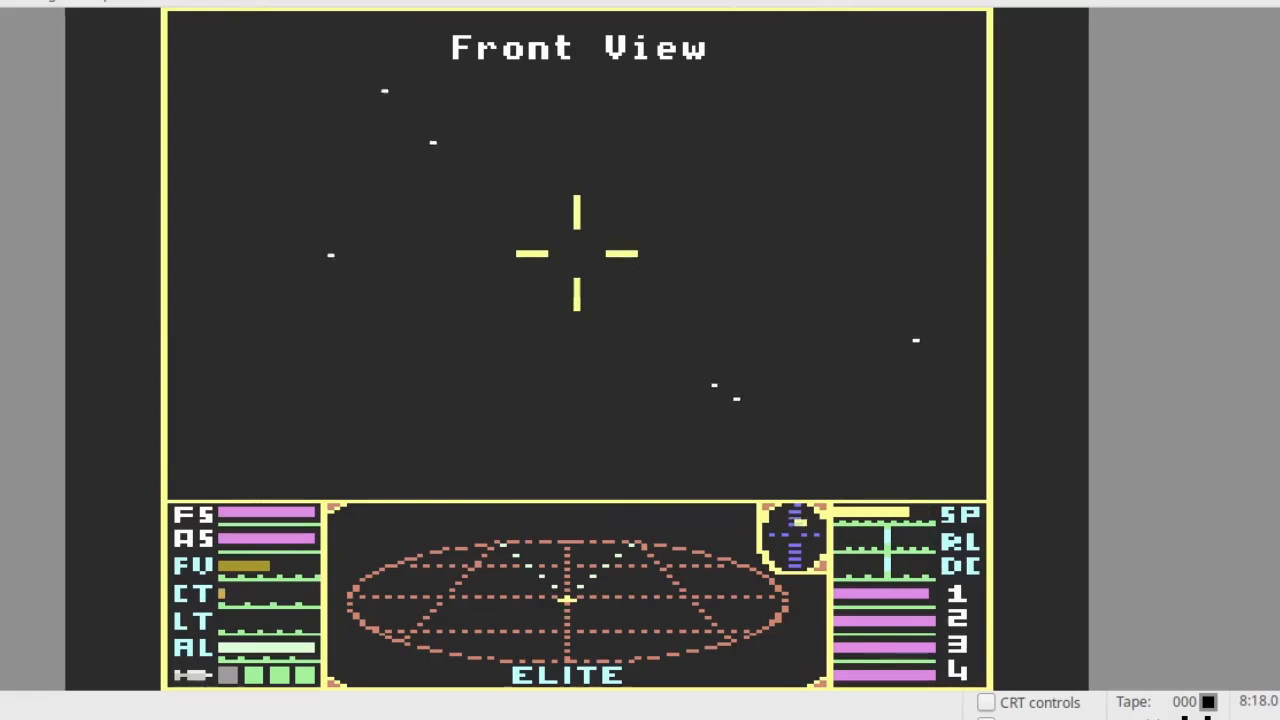
key("x")
key("comma")
key("comma")
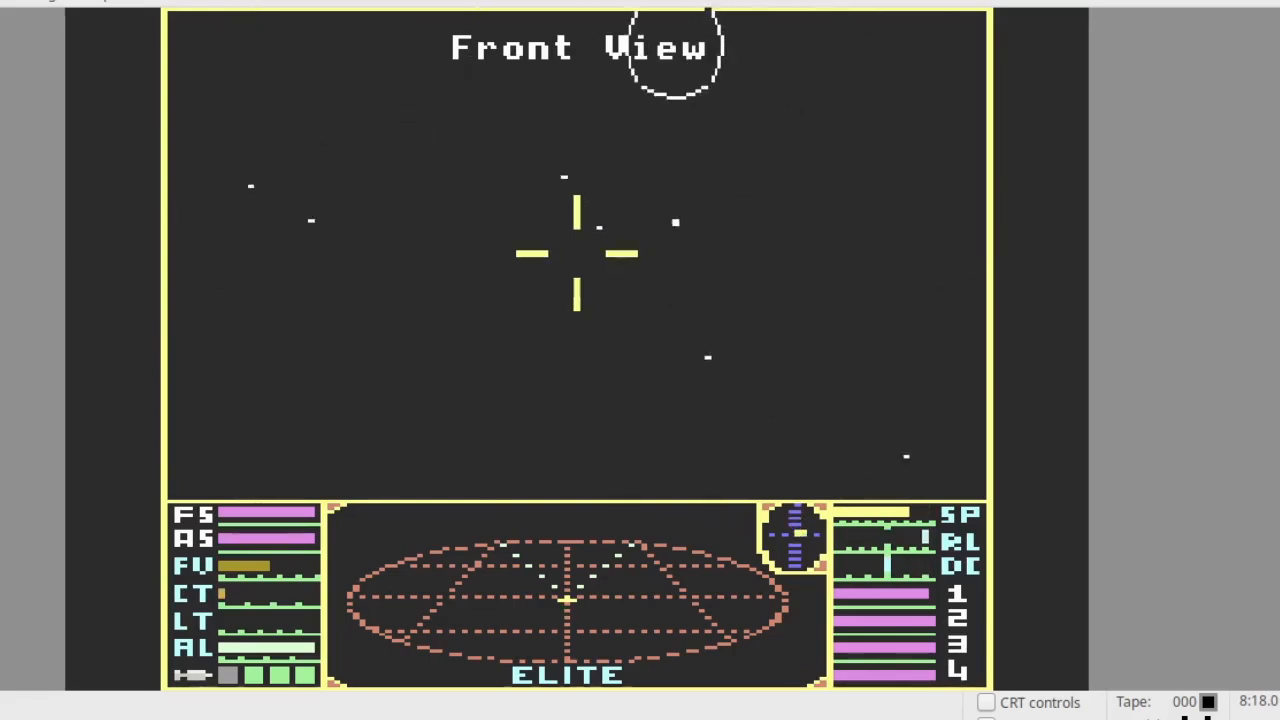
key("x")
key("x")
key("x")
key("x")
key("comma")
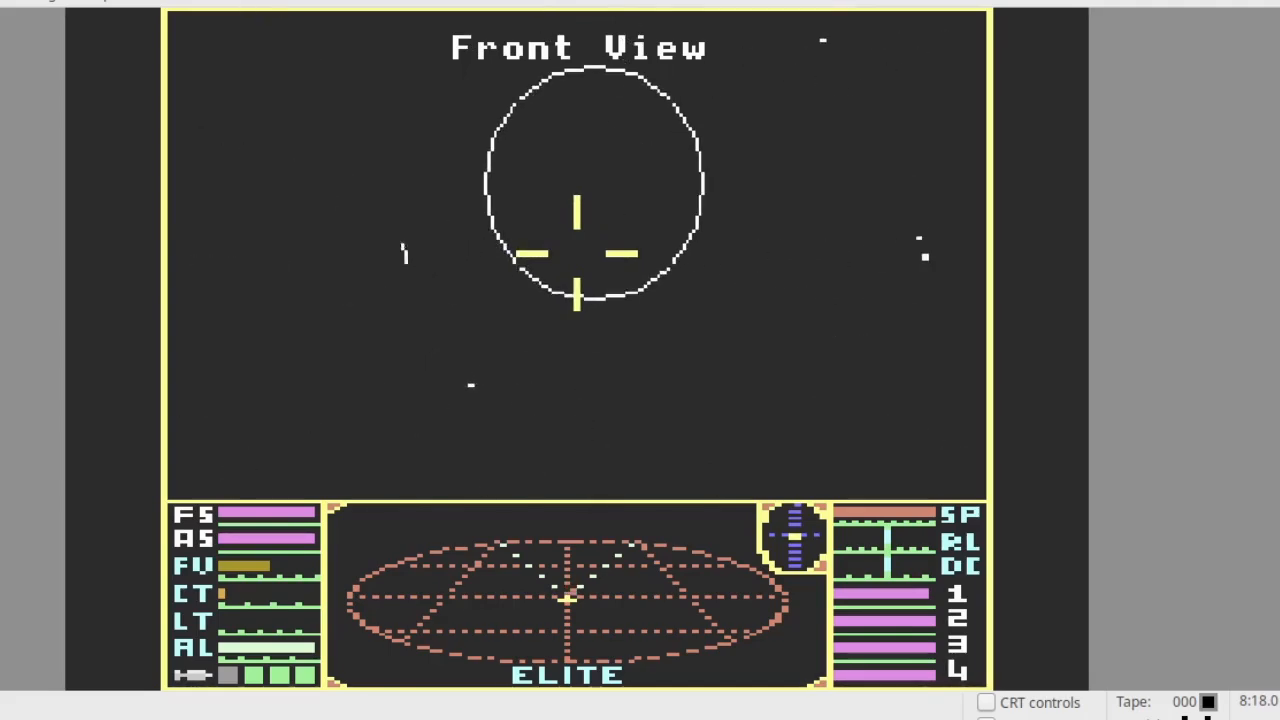
Look out the left side, forward at the planet, then behind the ship.
key("F3")
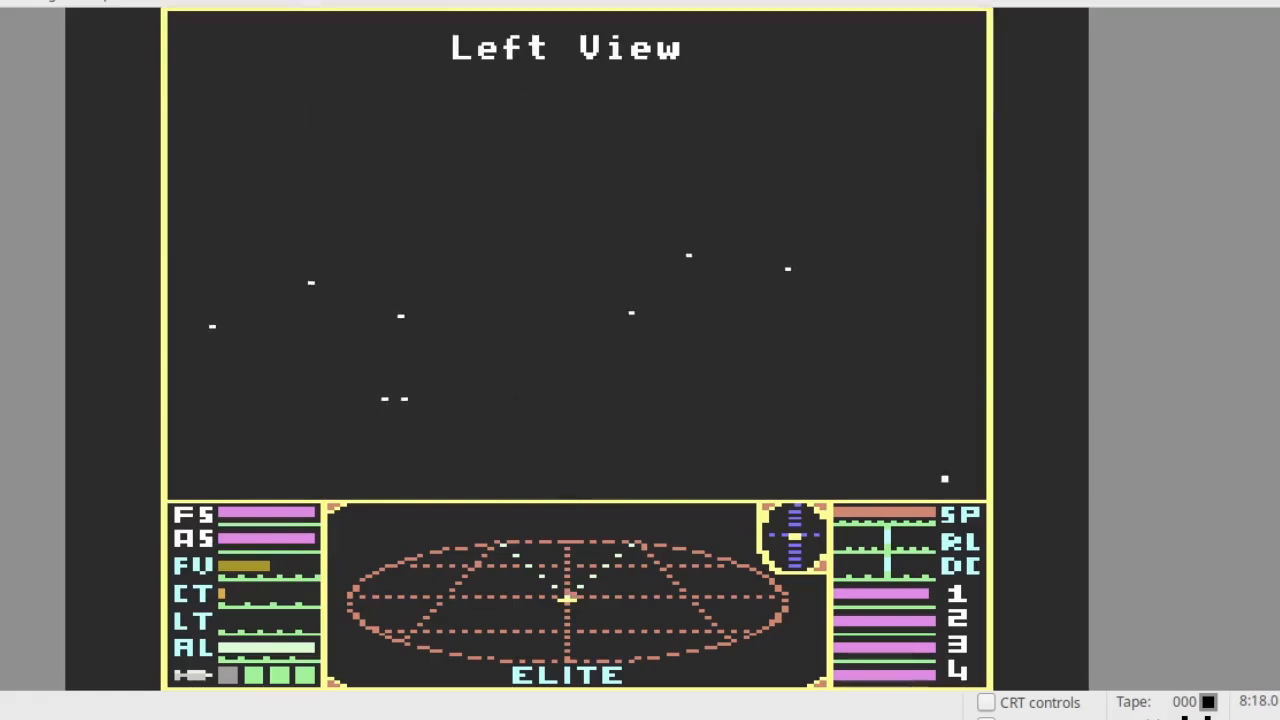
key("F1")
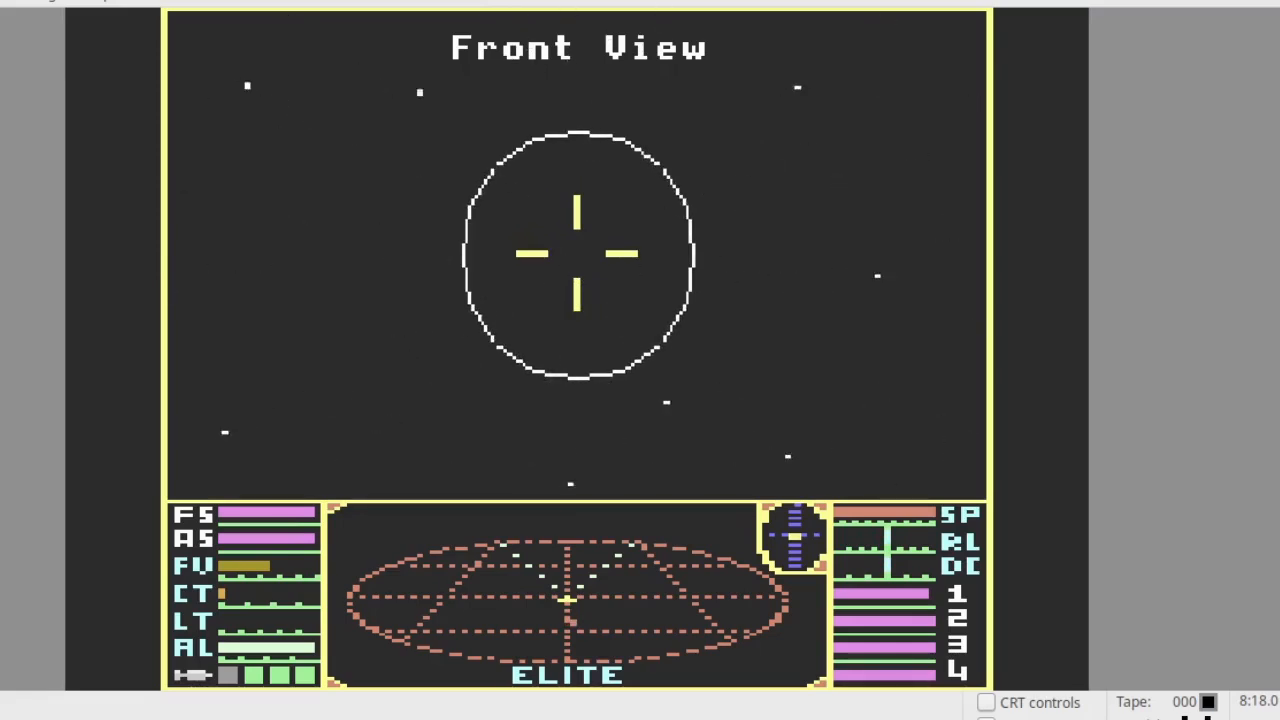
key("F3")
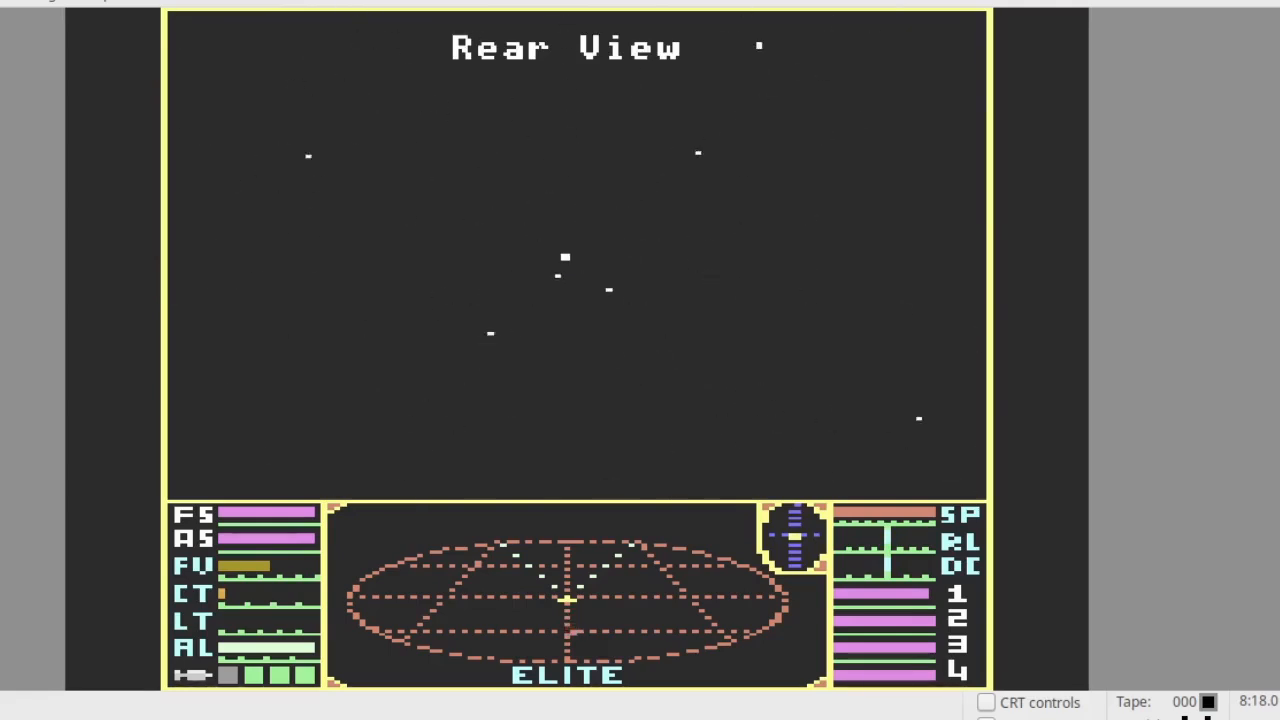
Return to the front view and keep flying toward the planet.
key("F1")
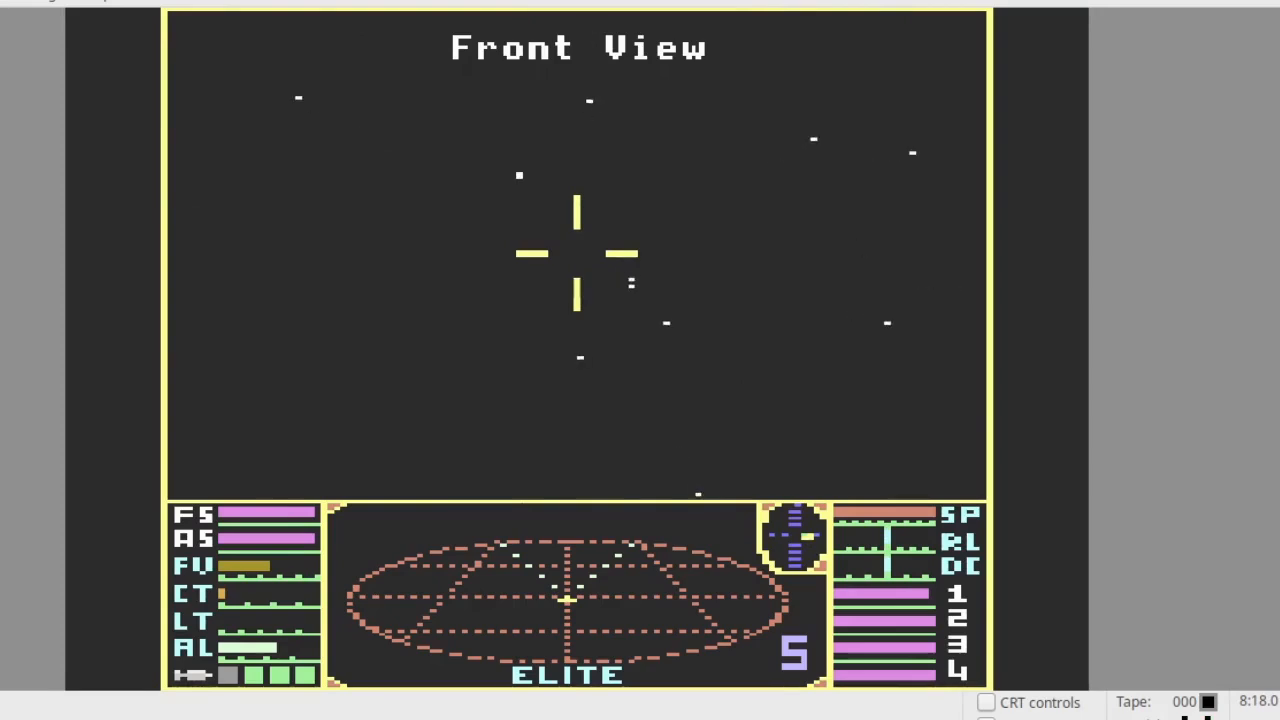
Alternate between the right and front views to spot the space station off the right side.
key("F7")
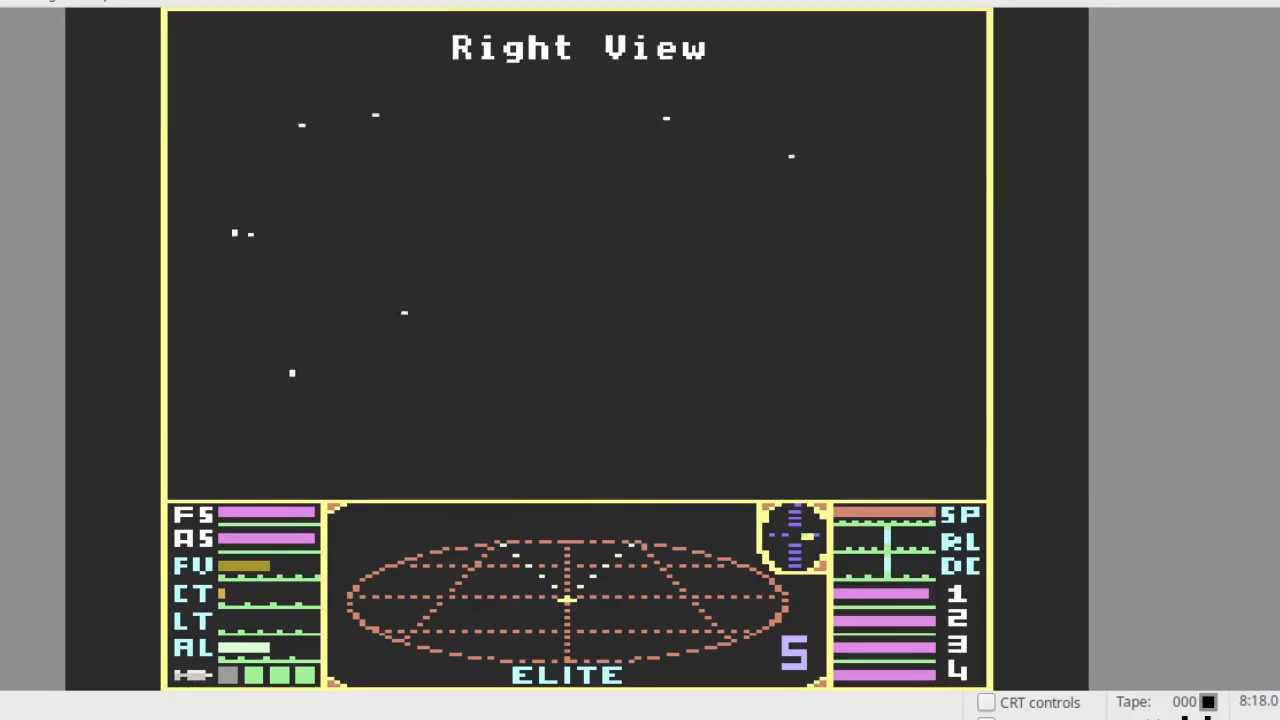
key("F1")
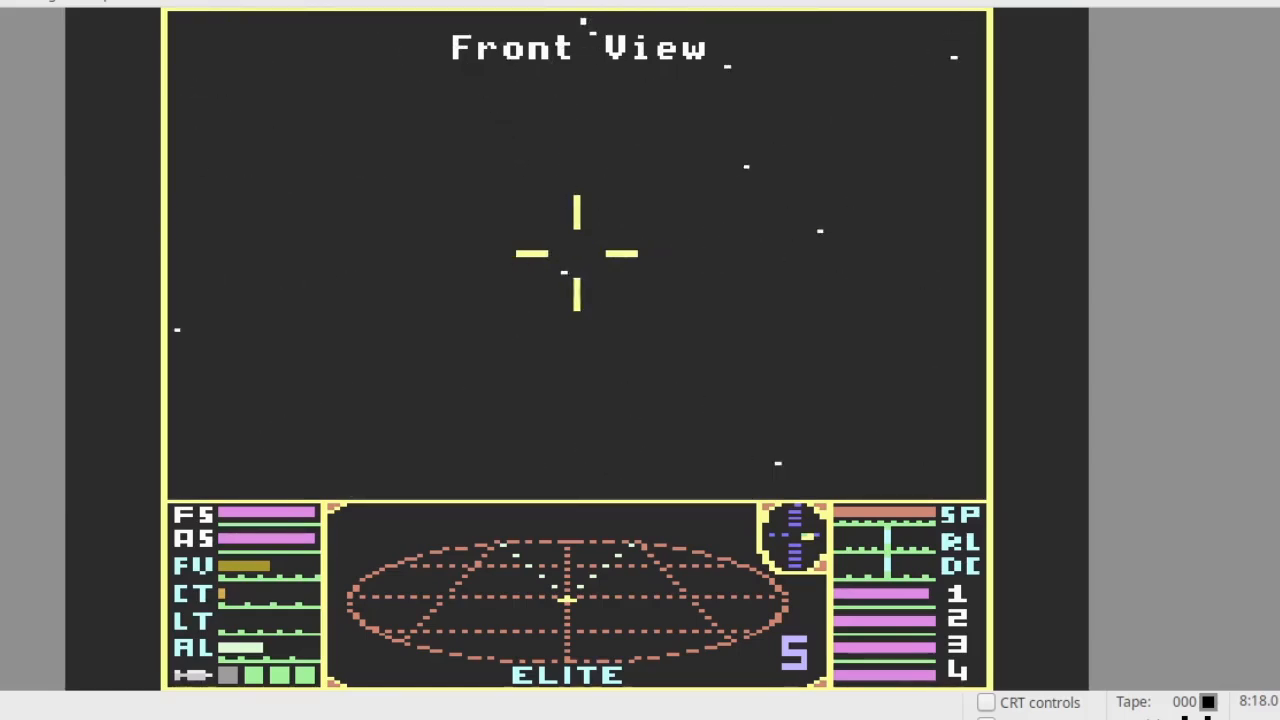
key("F7")
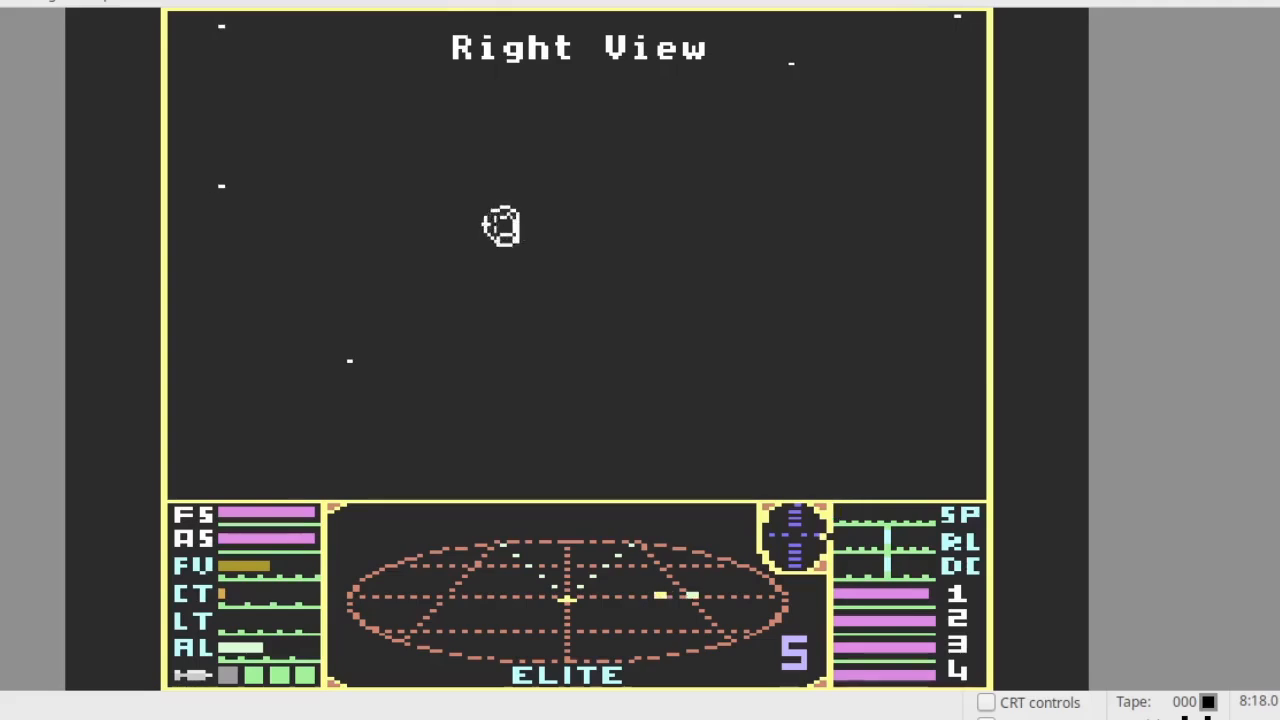
Return to the front view and steer the station into the crosshairs.
key("F1")
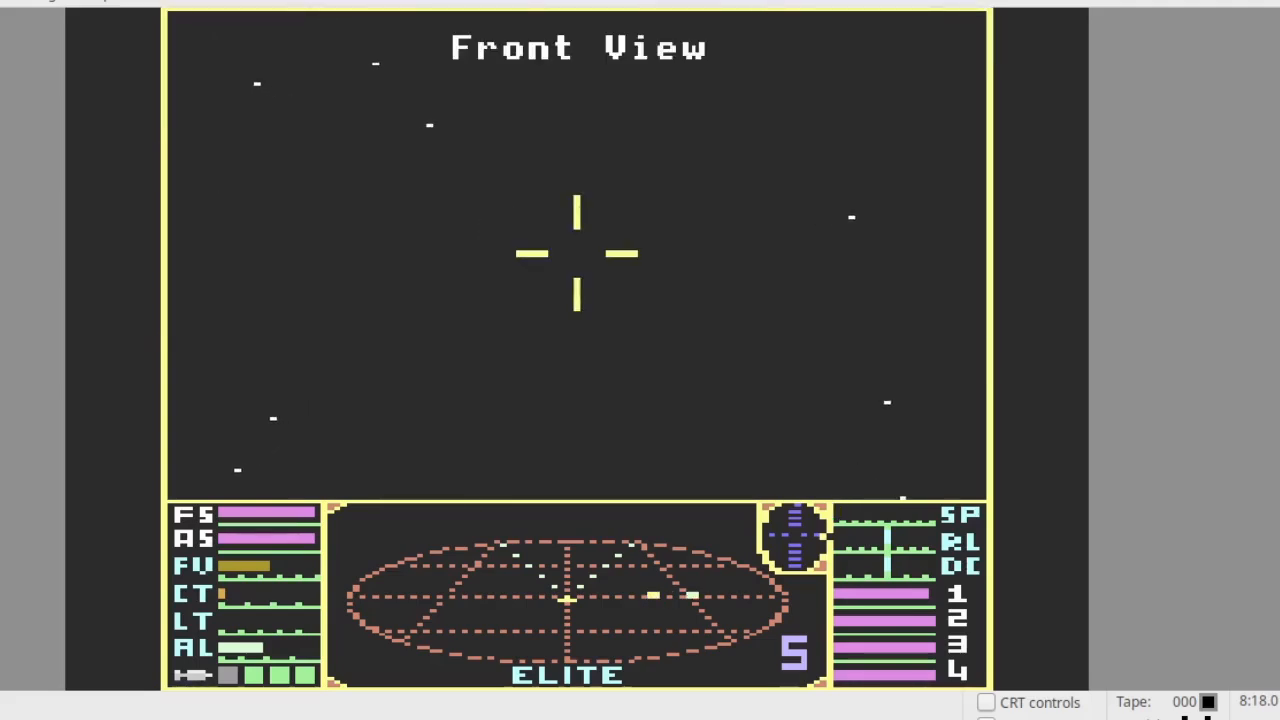